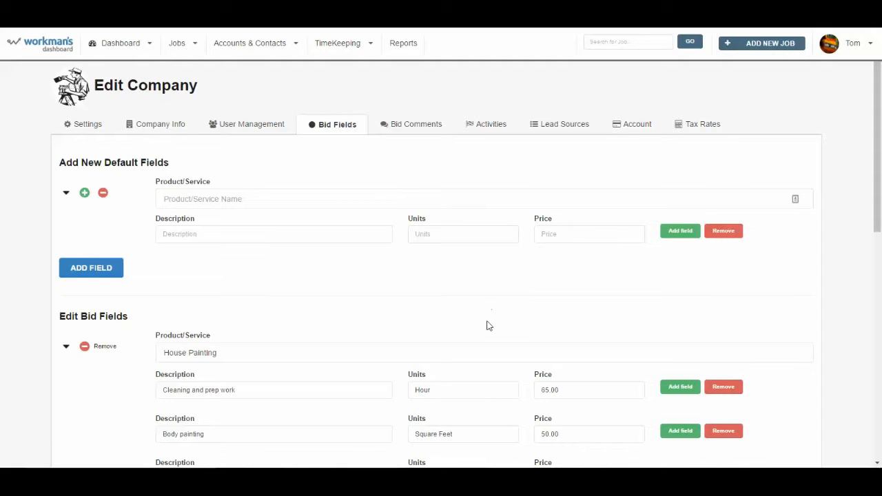
Open the Admin Panel from the user menu and review the collapsed Bid Fields categories
left_click(862, 50)
left_click(851, 91)
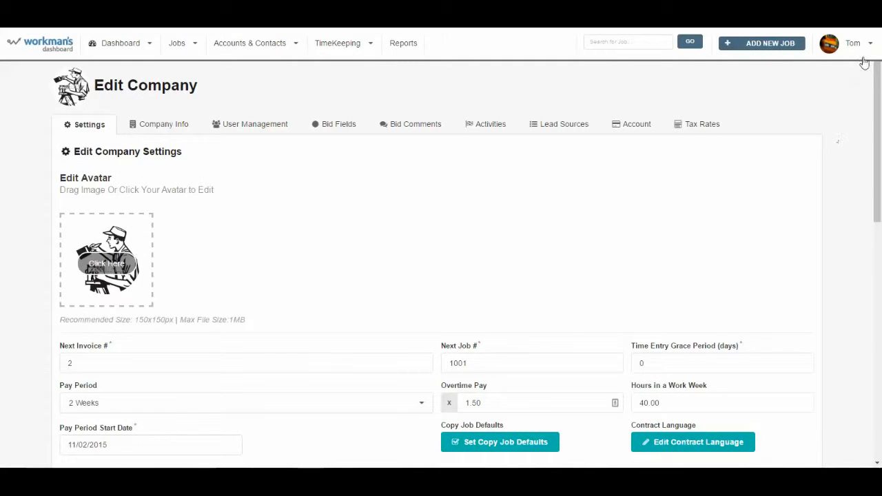
left_click(338, 124)
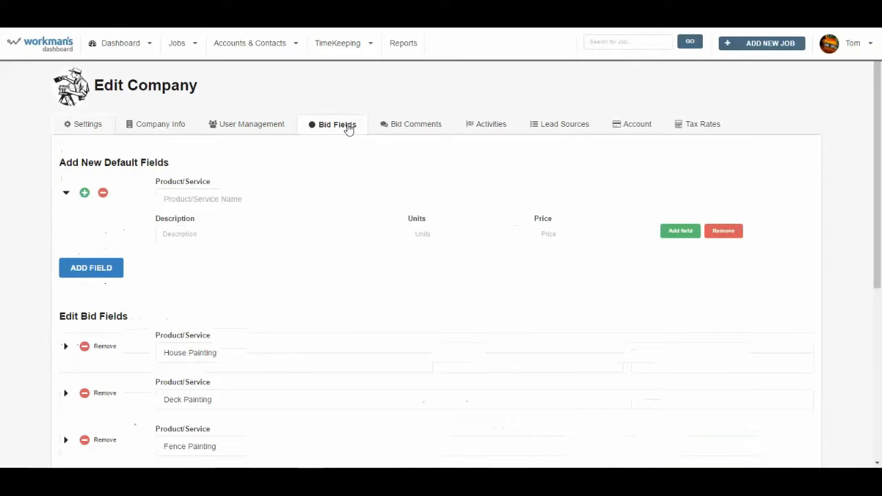
scroll(414, 343, "down", 3)
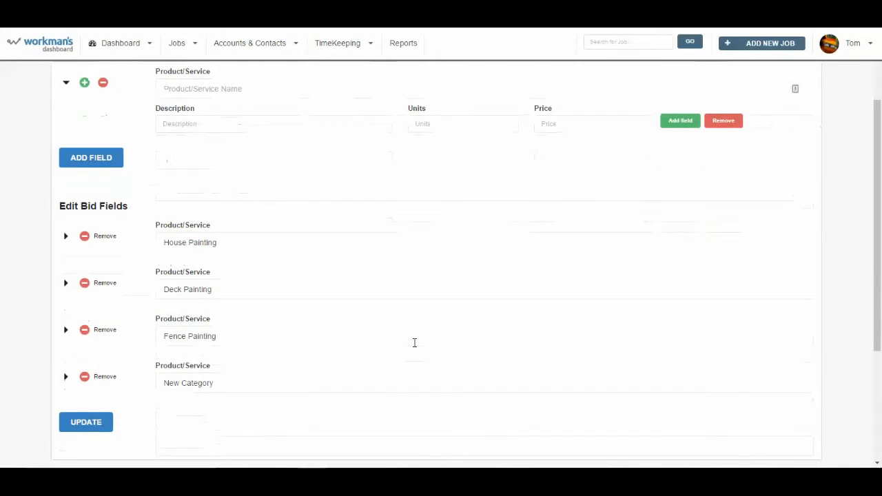
scroll(414, 342, "down", 2)
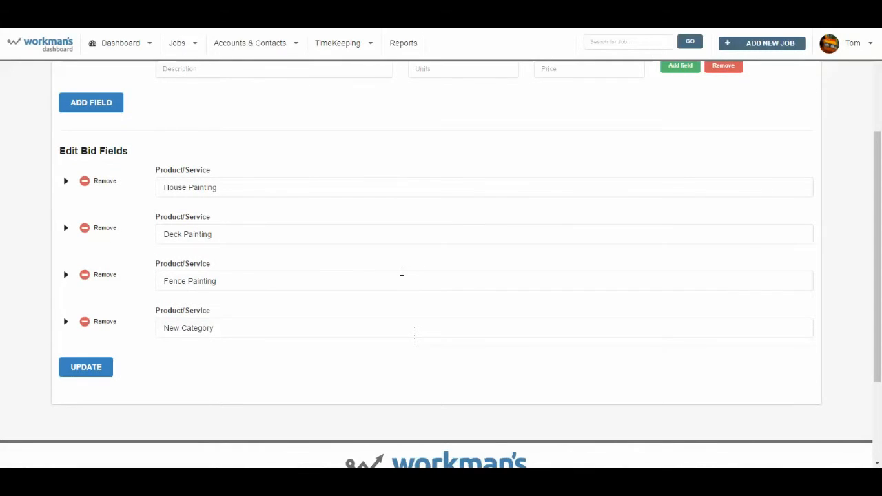
scroll(402, 271, "up", 2)
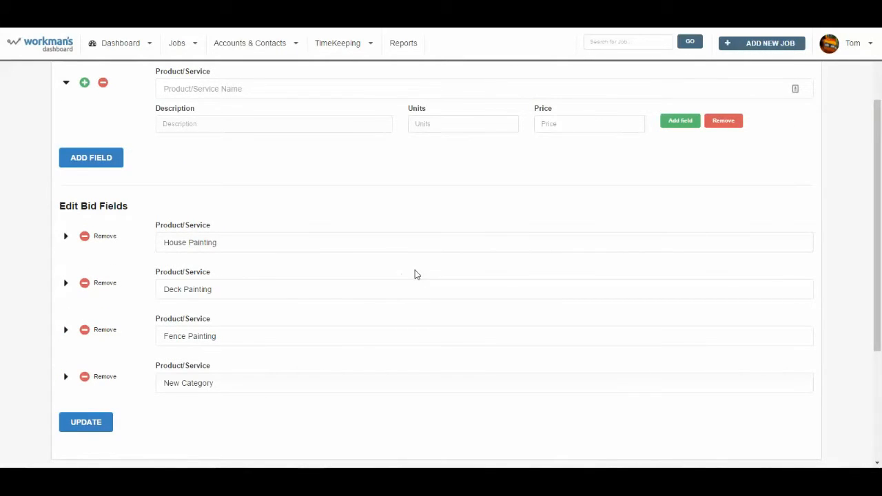
scroll(302, 277, "up", 2)
scroll(302, 276, "down", 2)
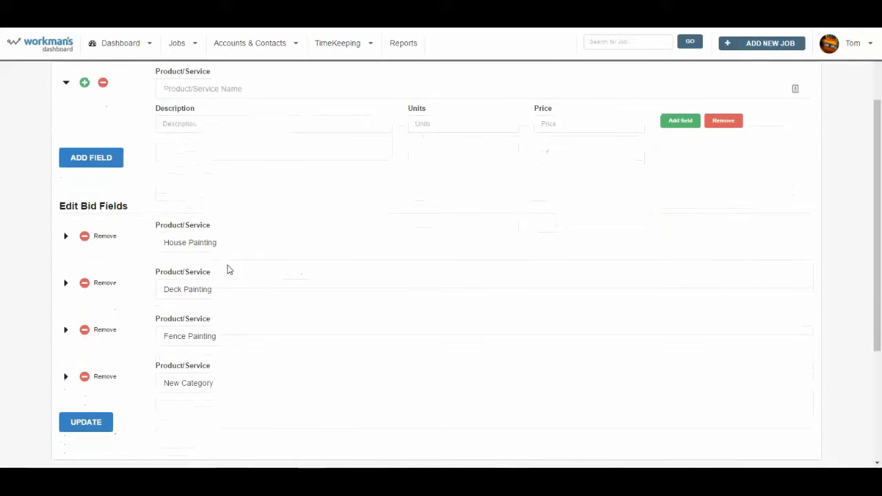
Expand House Painting and review its five priced items, including soffets painting at 50.00 each
left_click(67, 240)
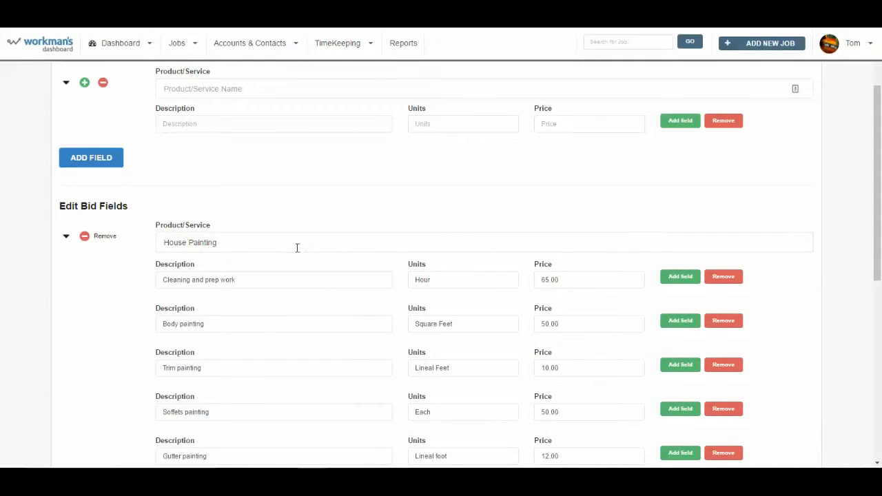
scroll(291, 258, "down", 2)
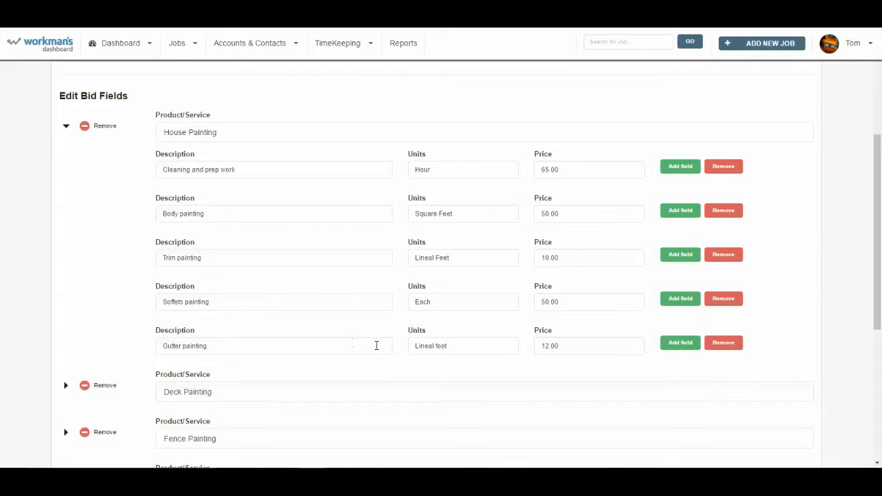
scroll(484, 338, "down", 1)
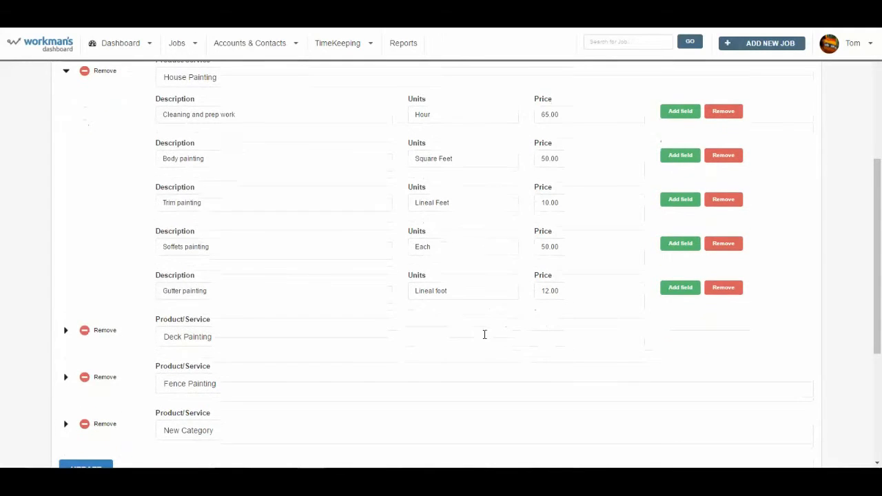
scroll(138, 319, "down", 1)
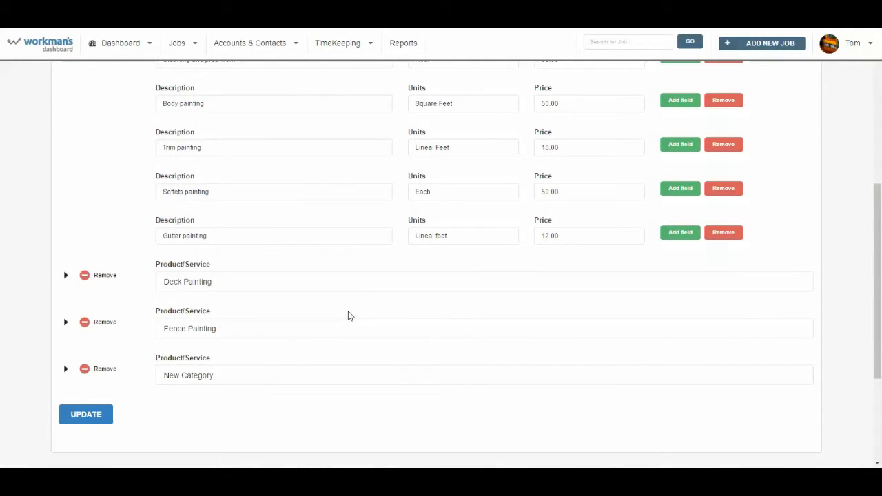
scroll(274, 381, "up", 4)
scroll(205, 226, "up", 2)
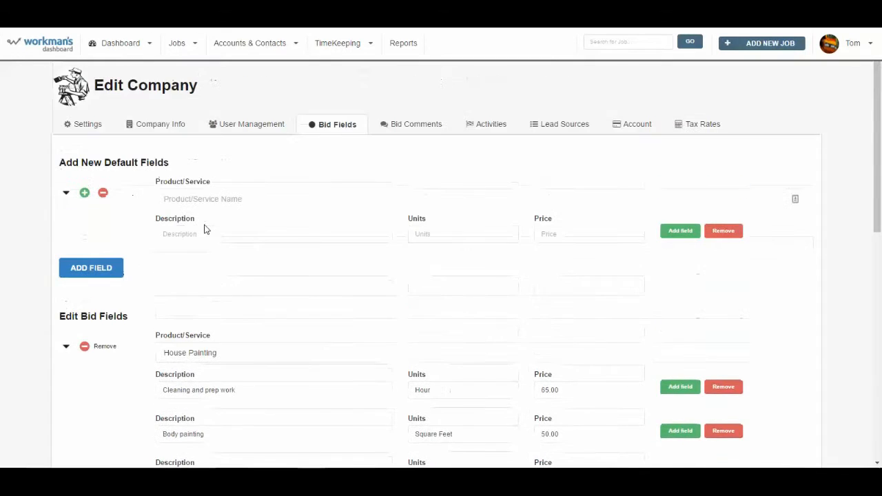
scroll(269, 336, "down", 5)
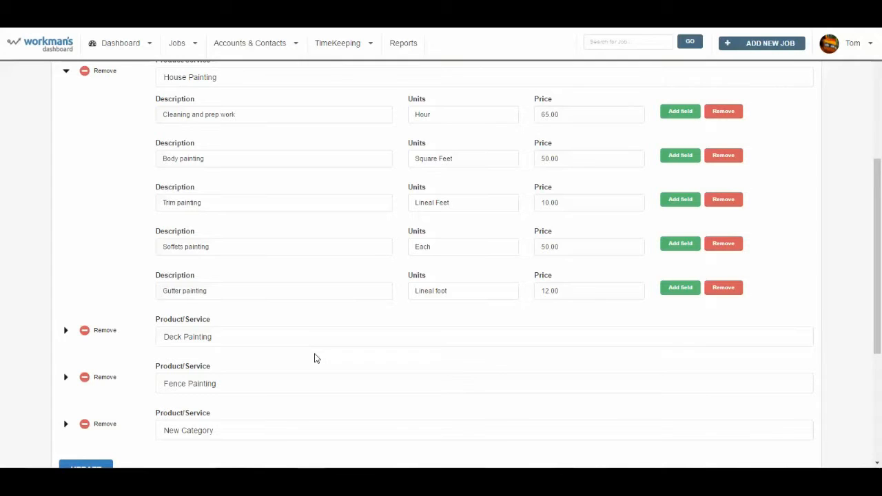
scroll(313, 357, "up", 3)
Name the new product/service category 'Preparation'
left_click(187, 142)
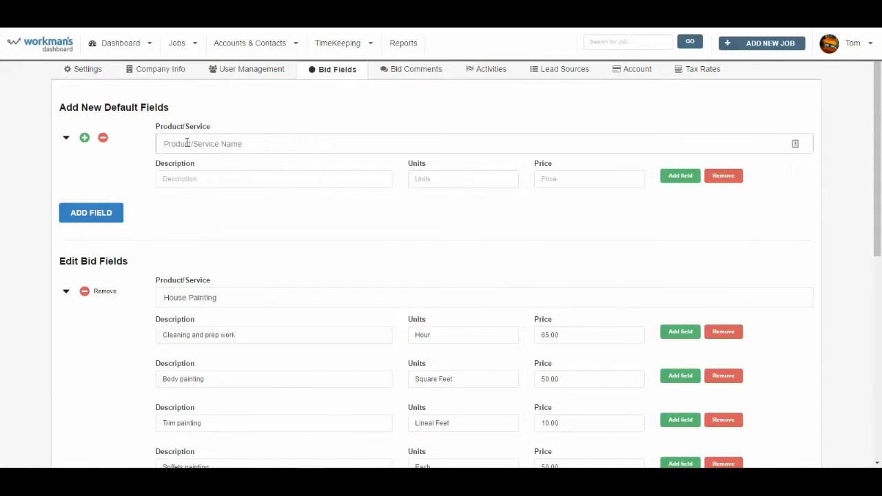
type("Pre")
type("parati")
key("BackSpace")
key("BackSpace")
key("BackSpace")
key("BackSpace")
key("BackSpace")
key("BackSpace")
type("ration")
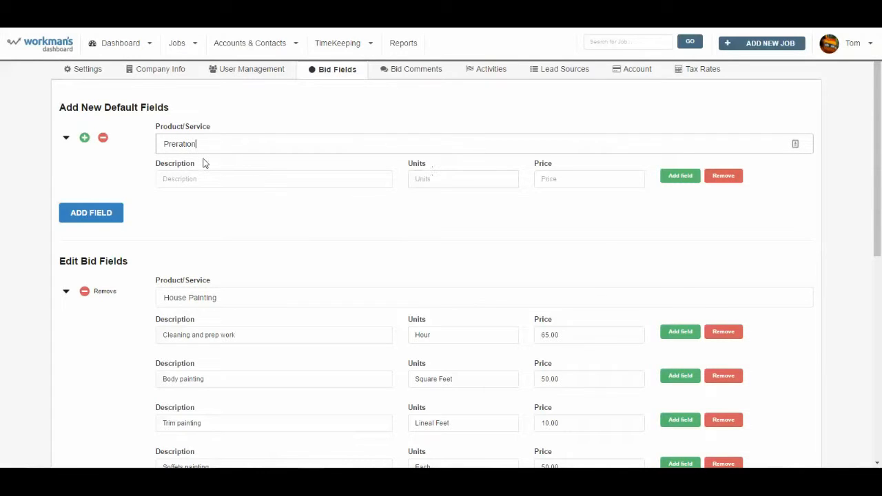
key("ctrl+a")
type("Prep")
type("atio")
key("BackSpace")
key("BackSpace")
key("BackSpace")
type("ration")
Enter the first row: Pressure washing, Hours, price 65
left_click(212, 179)
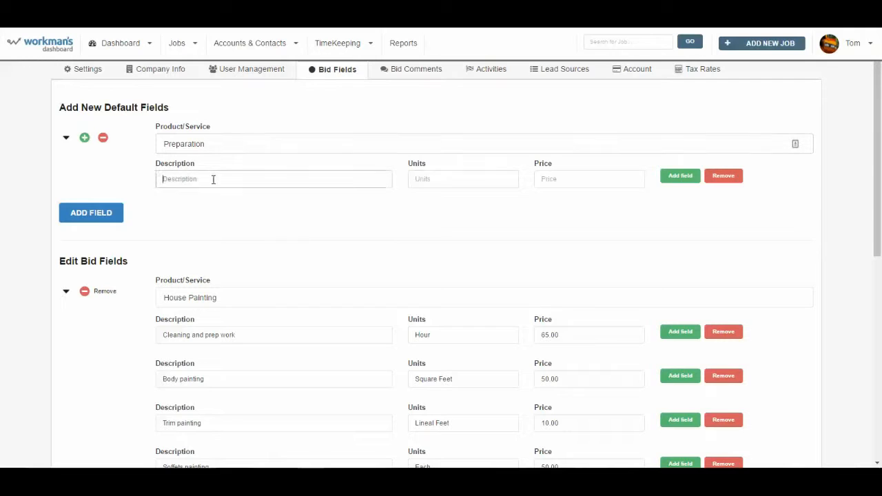
type("Presur")
key("BackSpace")
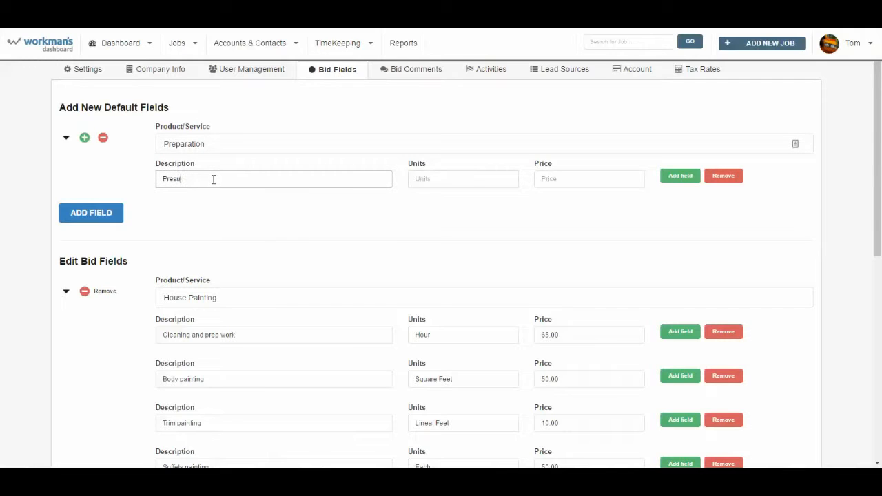
key("BackSpace")
key("BackSpace")
type("ssure washing")
key("Tab")
type("Hours")
key("Tab")
type("65")
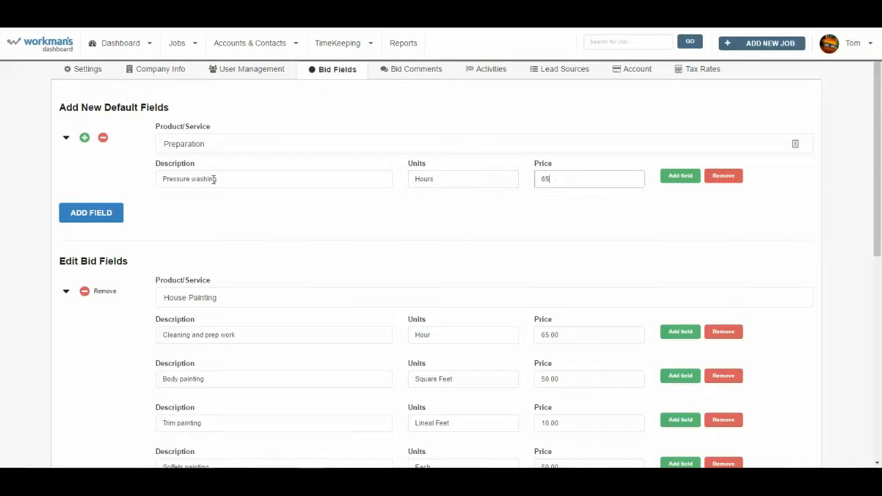
Add a second row: Scraping, Hour, price 50
left_click(671, 177)
left_click(193, 211)
type("Sc")
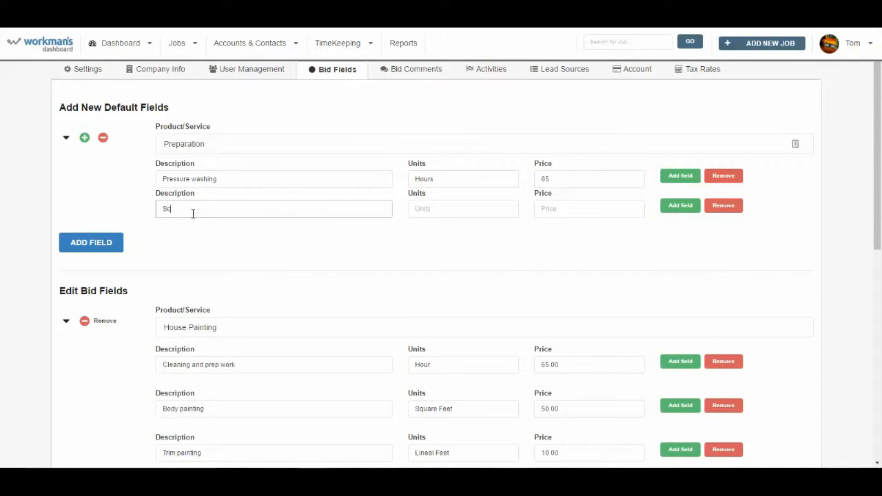
type("raping")
key("Tab")
type("Hour")
key("Tab")
type("50")
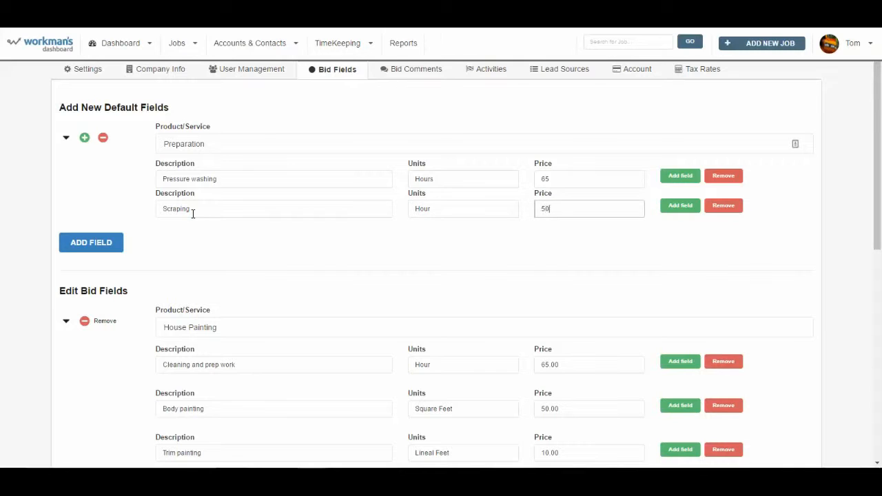
key("Tab")
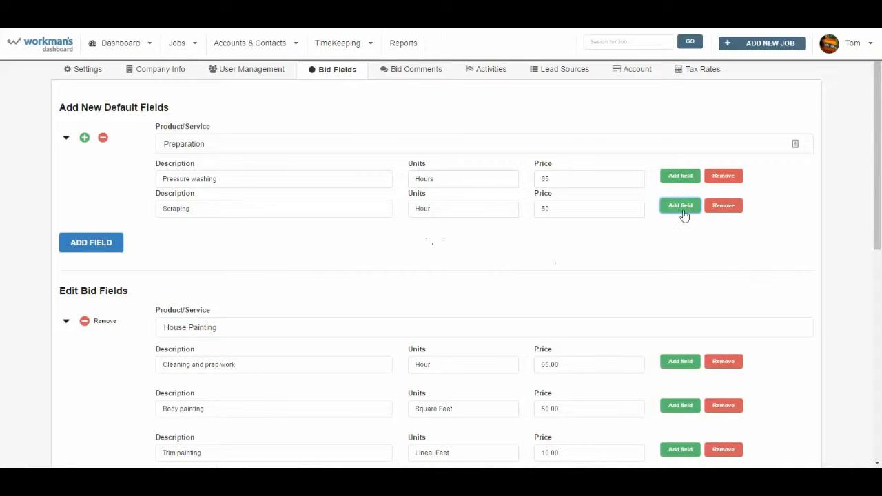
Add a third row: Sanding, Hour, price 50
left_click(677, 209)
left_click(189, 242)
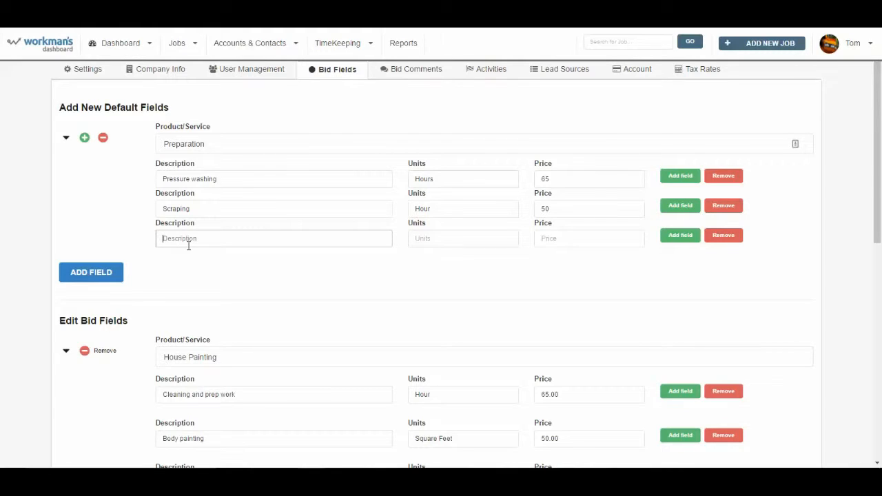
type("Sanding")
key("Tab")
type("Hour")
key("Tab")
type("50")
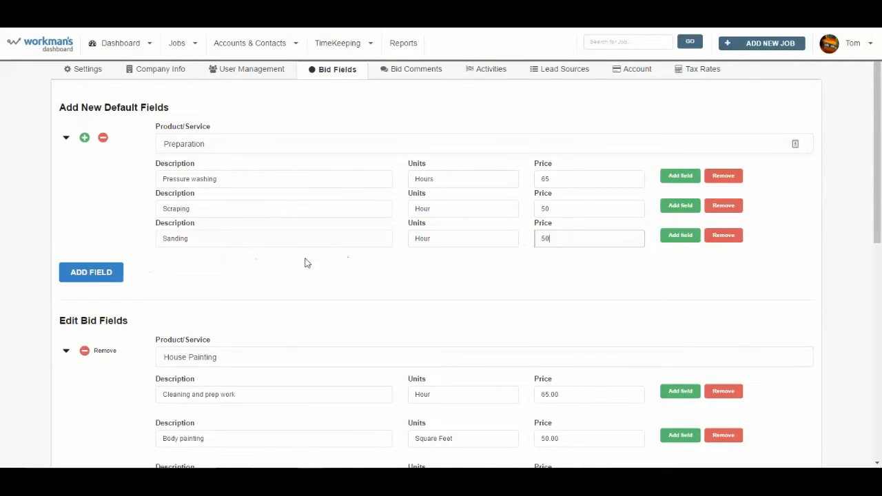
Save the Preparation category, reload, and expand it to confirm its three hourly rows
left_click(102, 267)
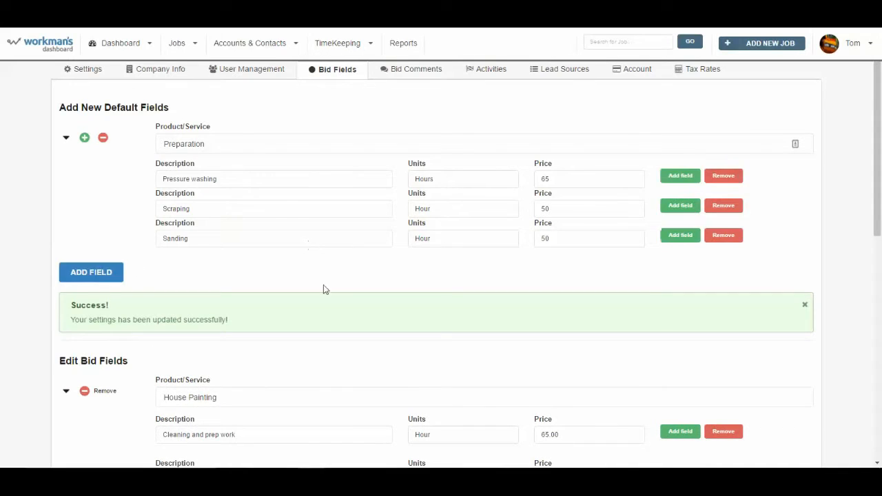
scroll(331, 290, "down", 1)
scroll(337, 293, "down", 3)
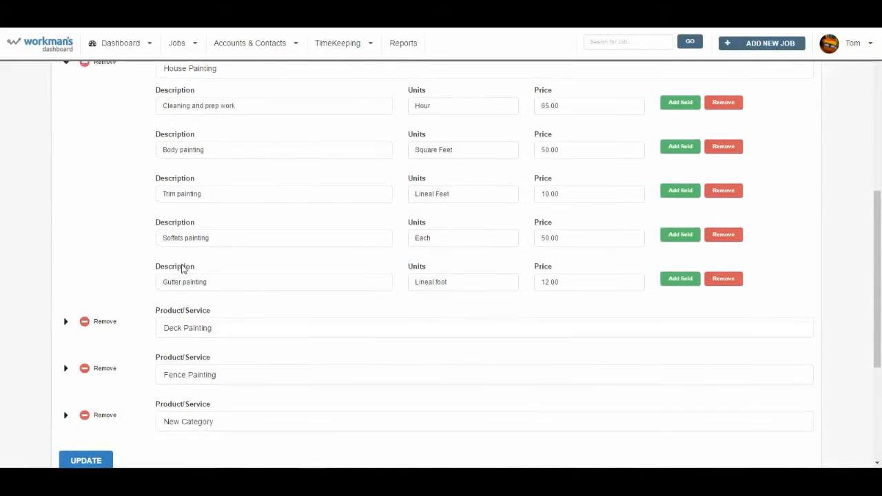
scroll(181, 265, "up", 3)
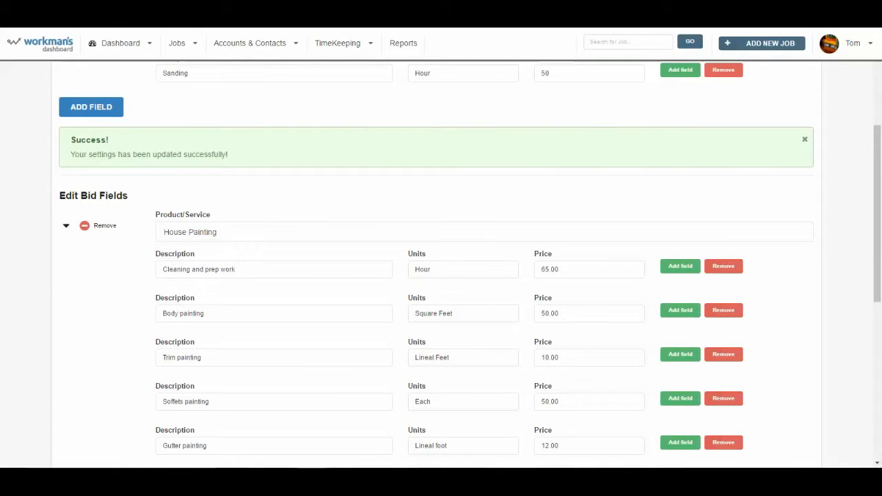
key("F5")
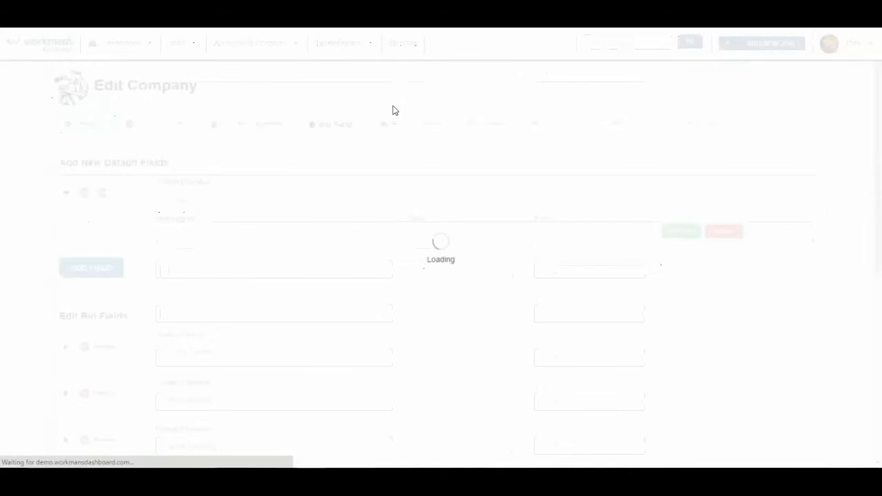
scroll(428, 242, "down", 3)
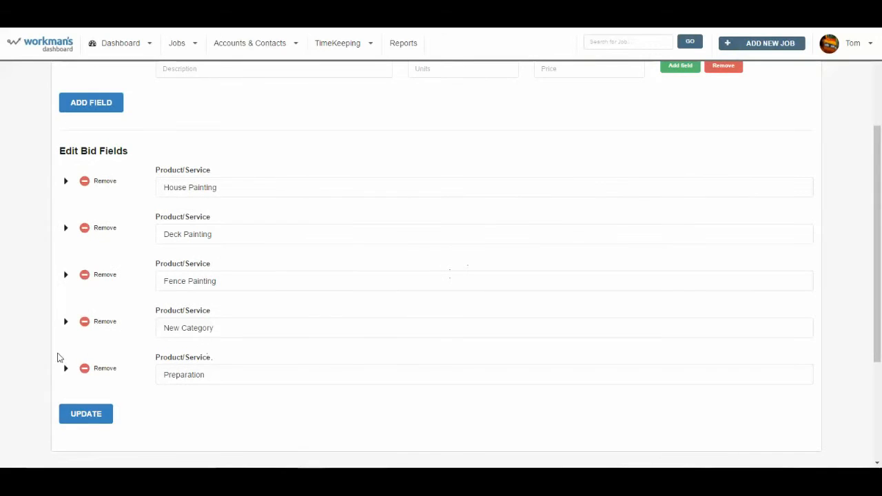
left_click(67, 369)
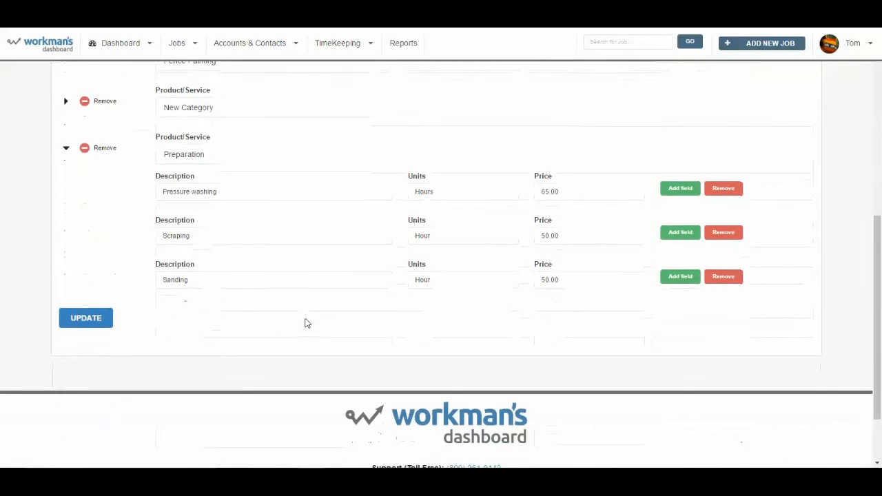
scroll(306, 318, "up", 3)
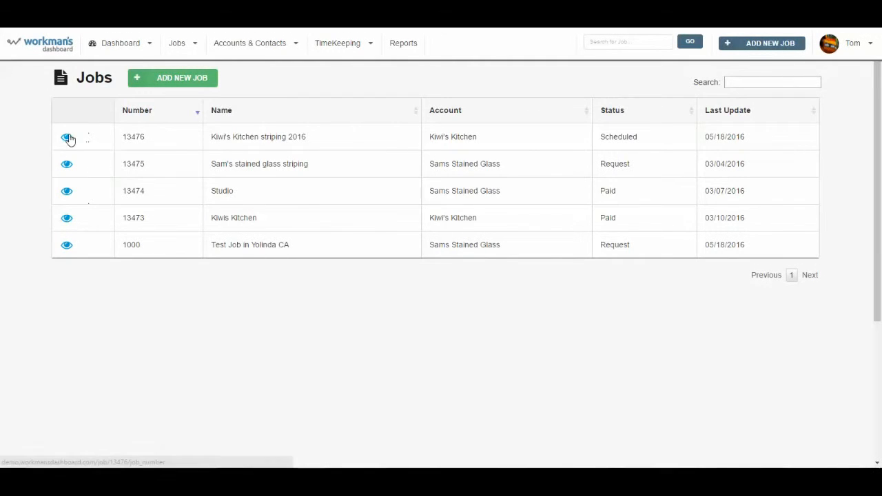
Open the Kiwi's Kitchen striping 2016 job's bid and view its 5471.91 total
left_click(135, 148)
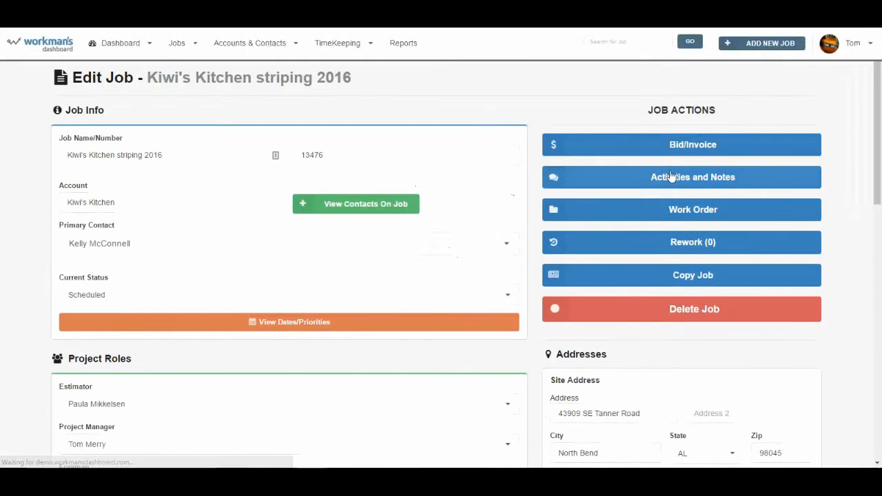
left_click(684, 146)
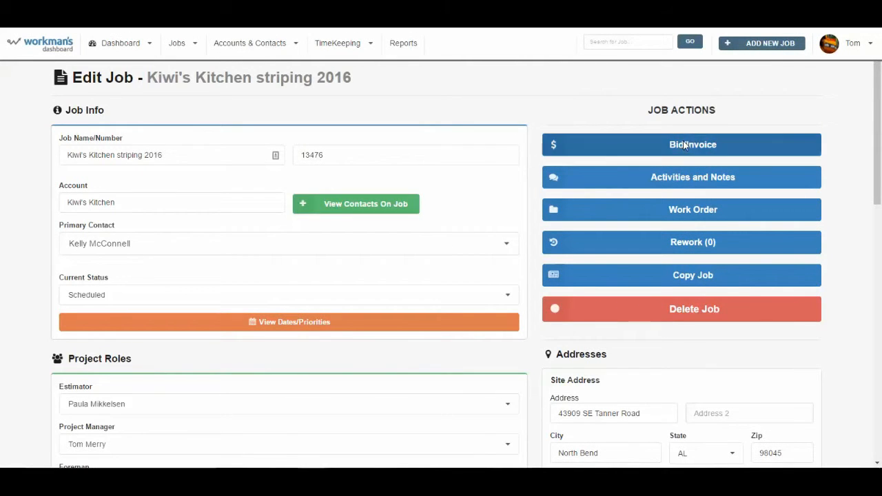
scroll(445, 338, "down", 8)
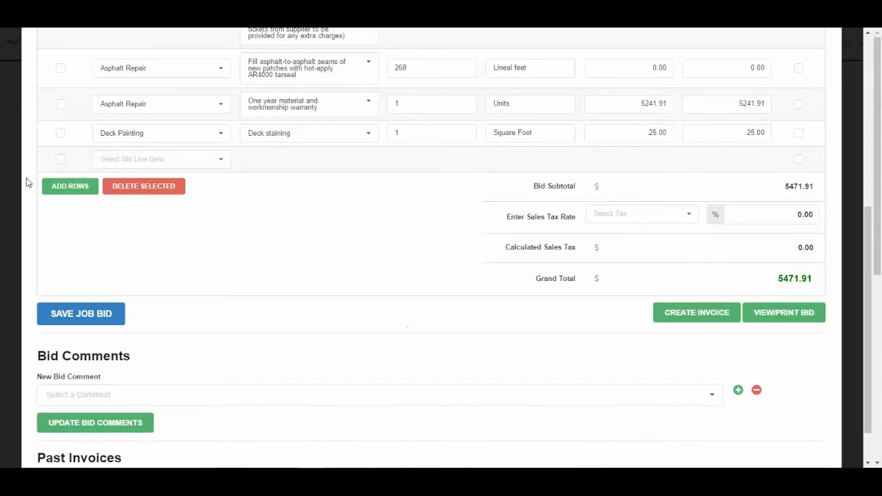
Add a bid line with category Preparation and product Pressure washing at 65.00 per hours
left_click(73, 186)
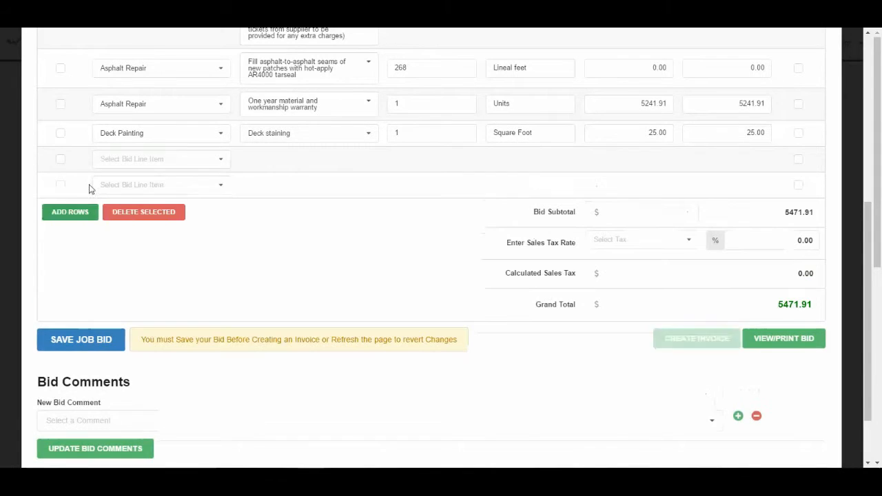
left_click(221, 159)
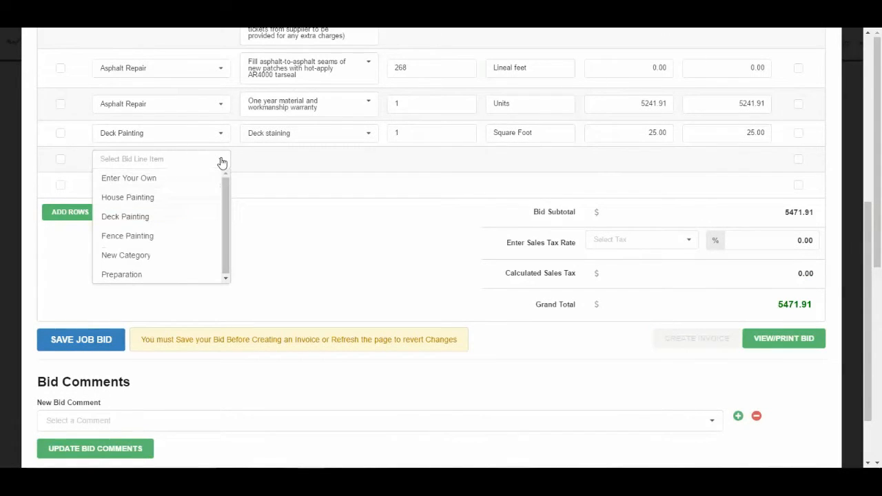
left_click(135, 274)
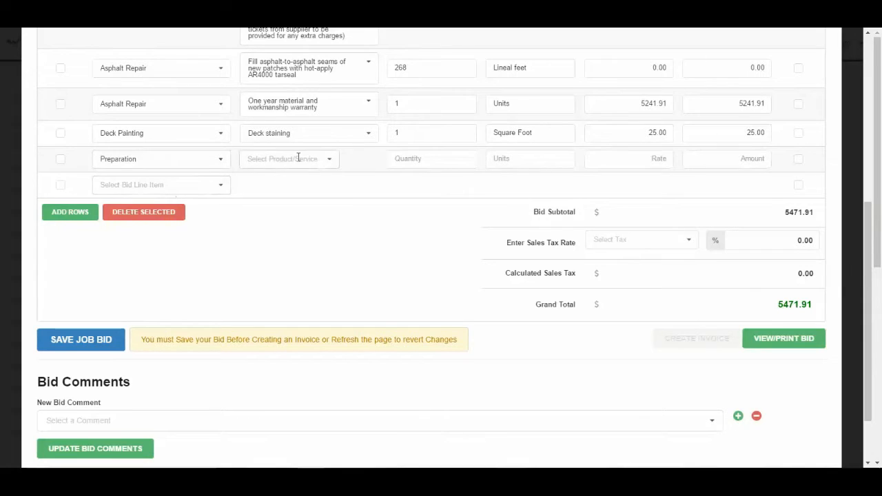
left_click(328, 159)
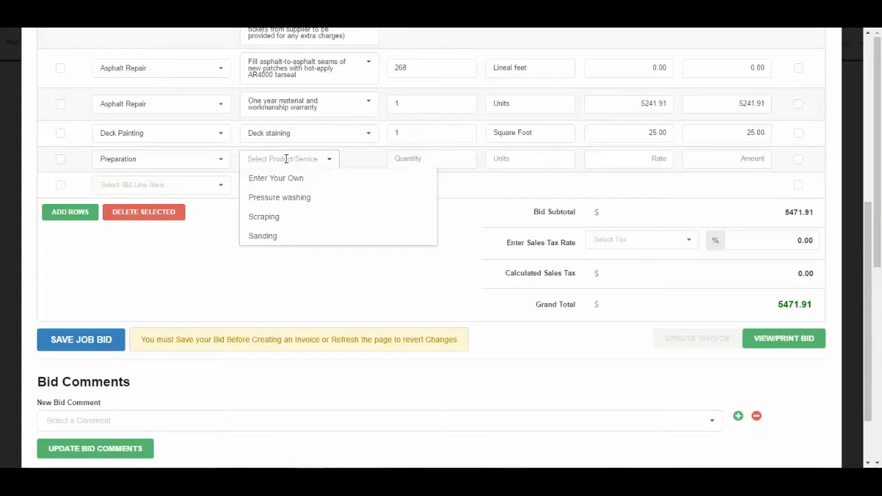
type("pre")
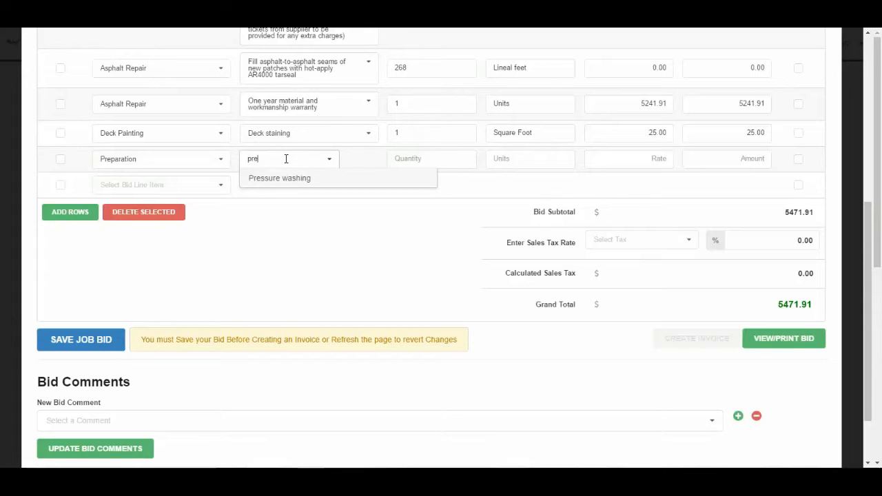
left_click(285, 177)
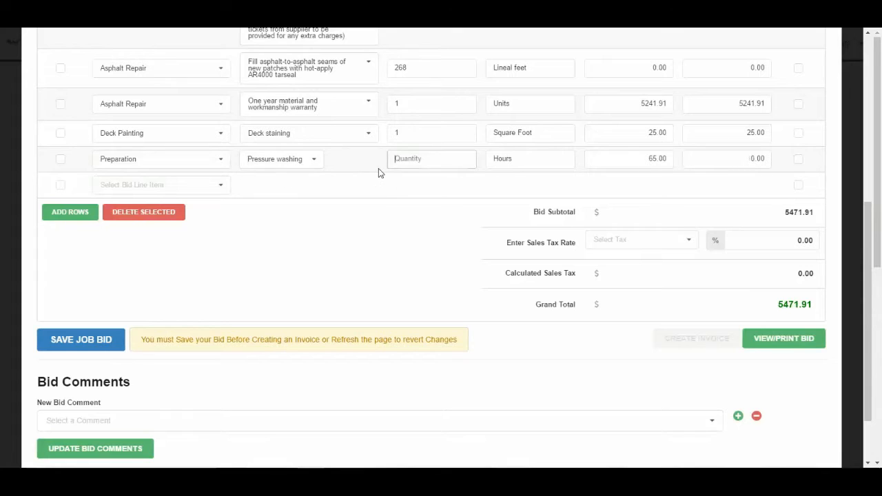
Set Pressure washing to quantity 2 at rate 100, making the line 200.00
type("2")
key("Tab")
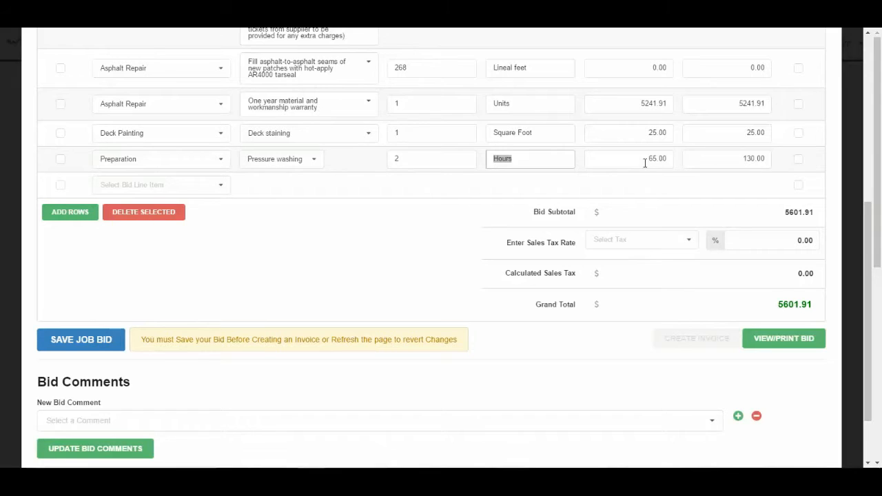
key("Tab")
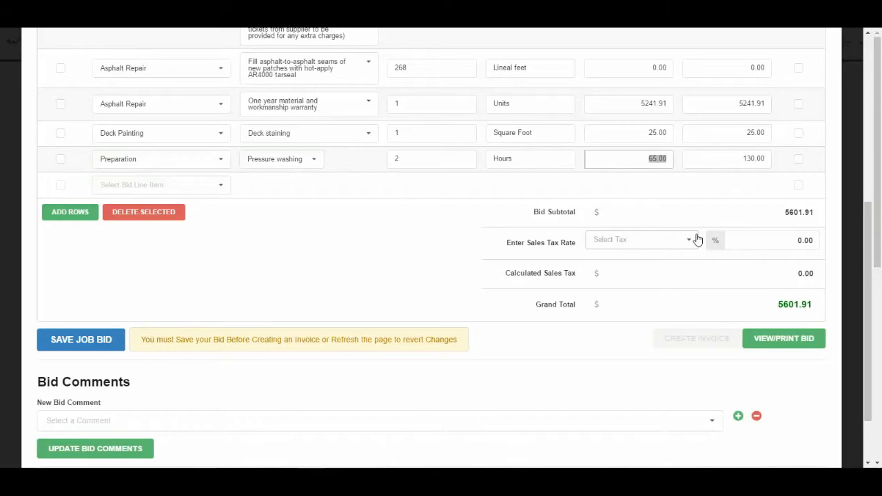
type("100")
key("Tab")
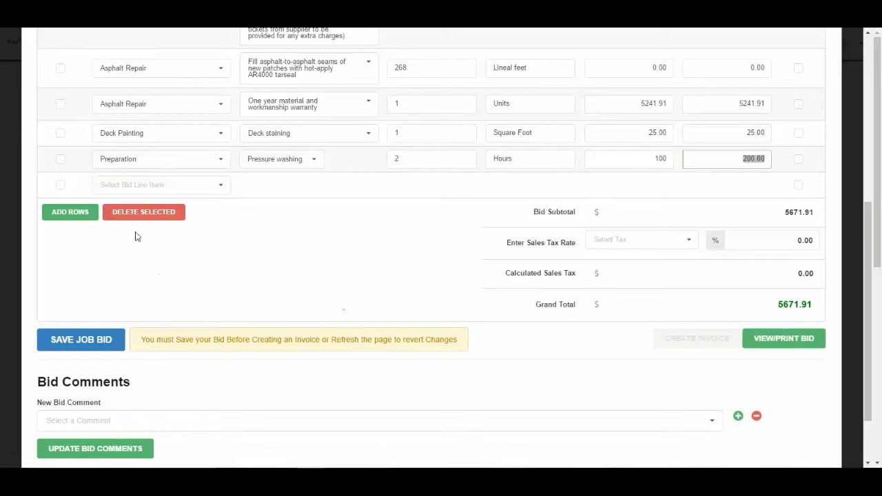
left_click(219, 191)
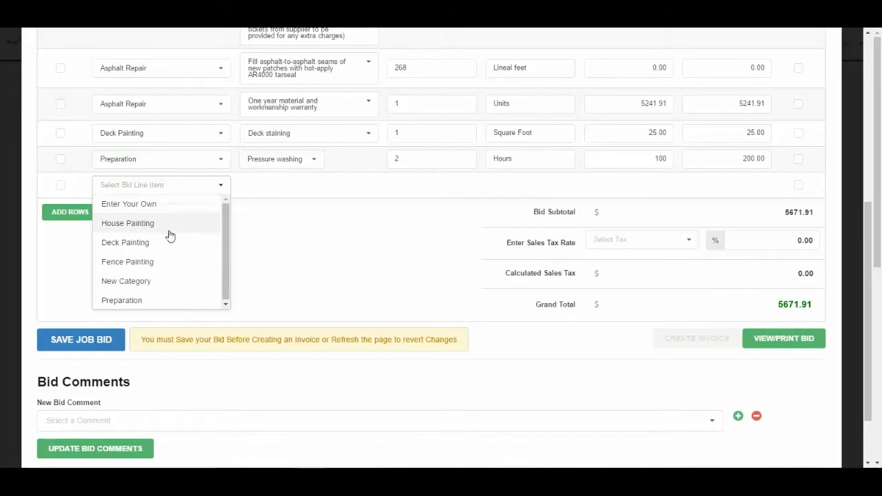
left_click(286, 234)
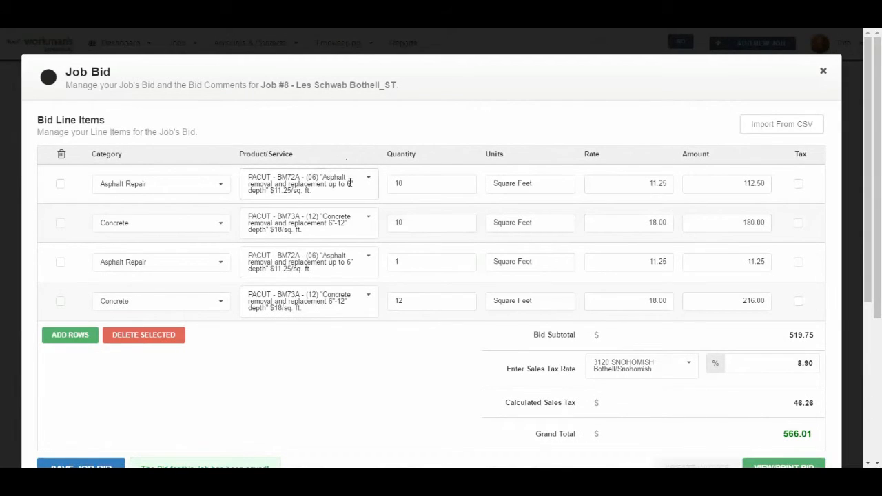
Add a new bid line and set its category to Striping
left_click(70, 336)
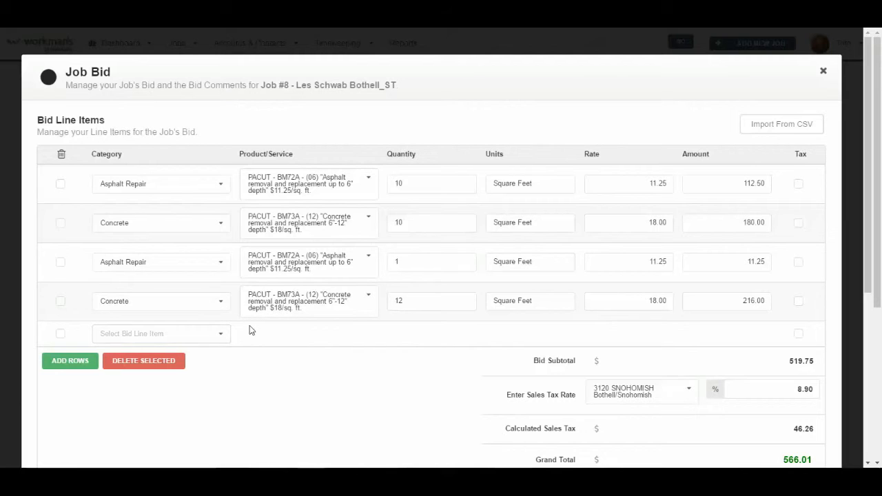
left_click(220, 336)
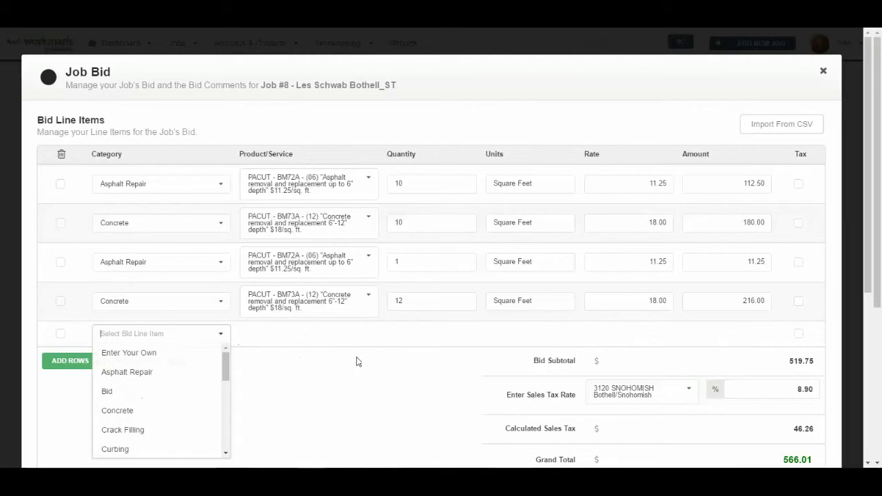
scroll(351, 361, "down", 3)
scroll(171, 310, "down", 4)
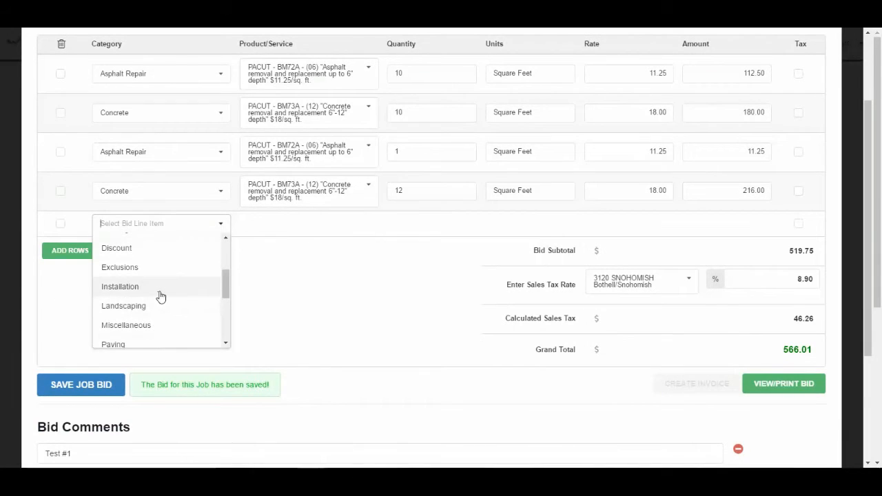
scroll(160, 296, "down", 2)
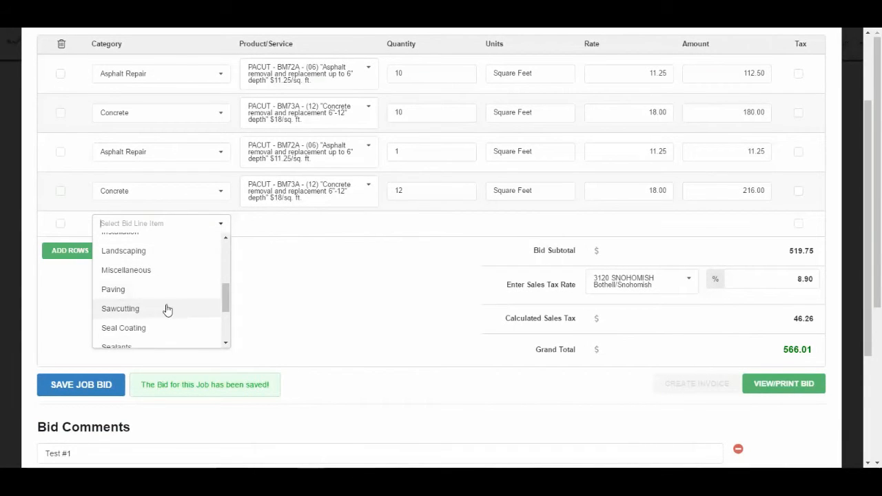
scroll(166, 310, "down", 2)
left_click(132, 317)
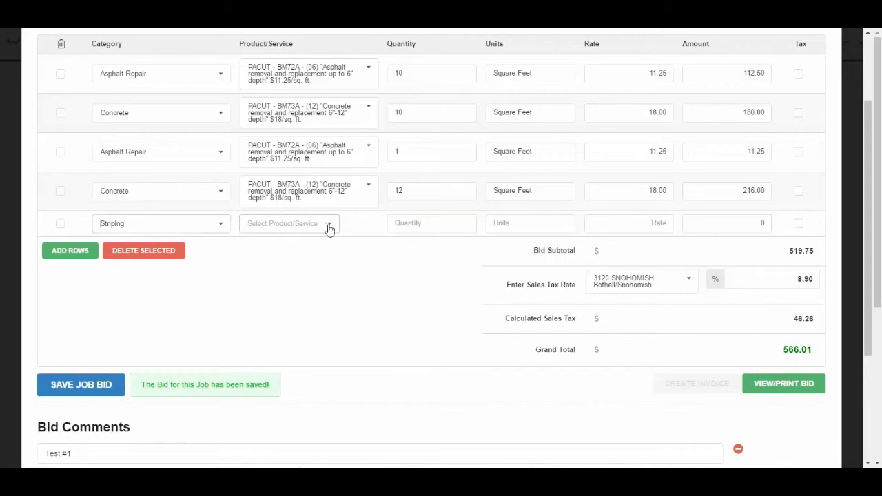
Browse the Striping product/service list for the new line
left_click(328, 227)
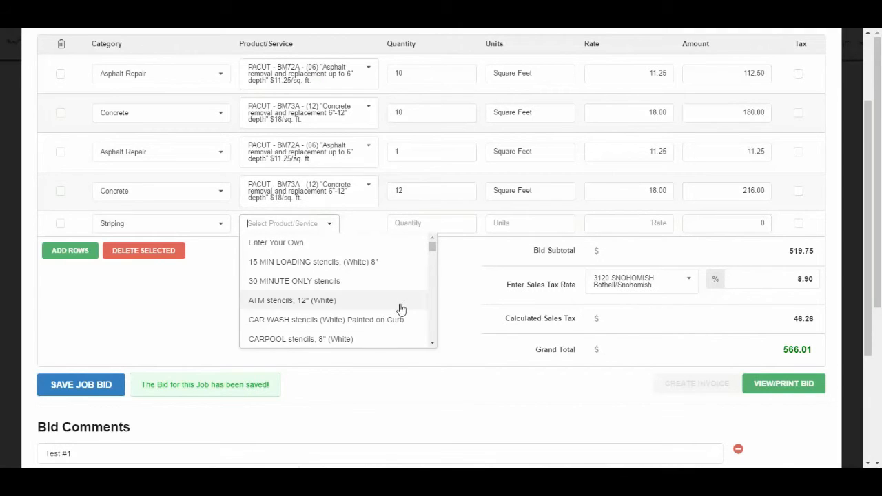
left_click(432, 343)
left_click_drag(432, 345, 435, 339)
scroll(329, 297, "down", 10)
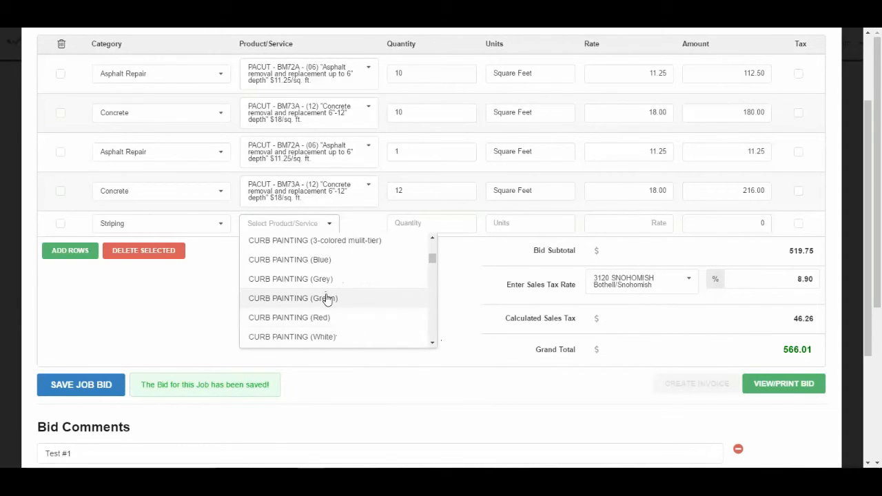
scroll(324, 296, "down", 6)
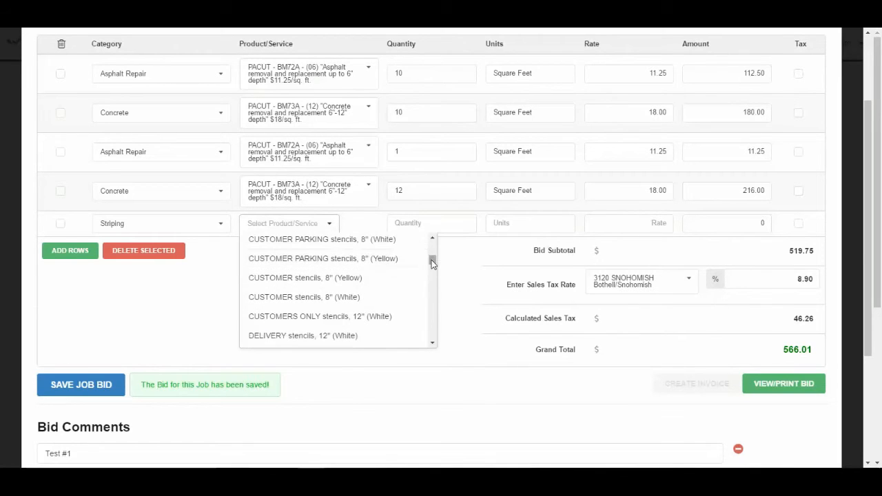
left_click_drag(431, 260, 432, 247)
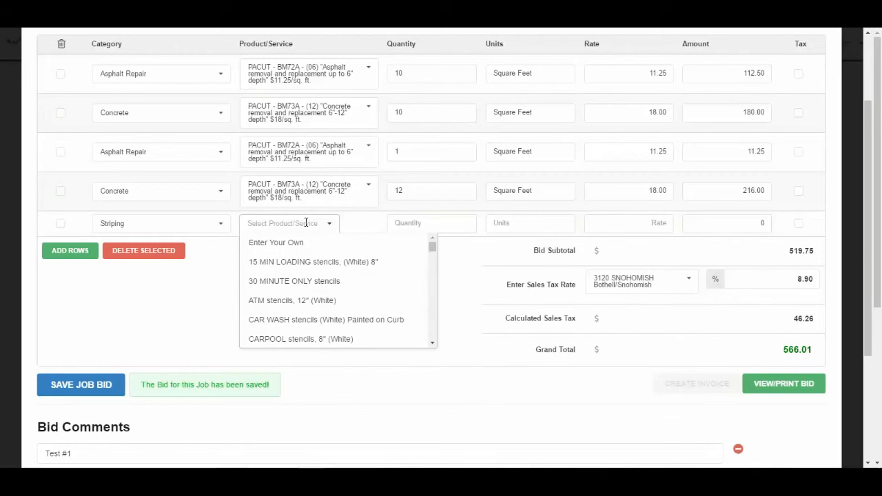
Set the Striping line to CURB STOP painting (Blue), quantity 1, measured in Units
type("blue")
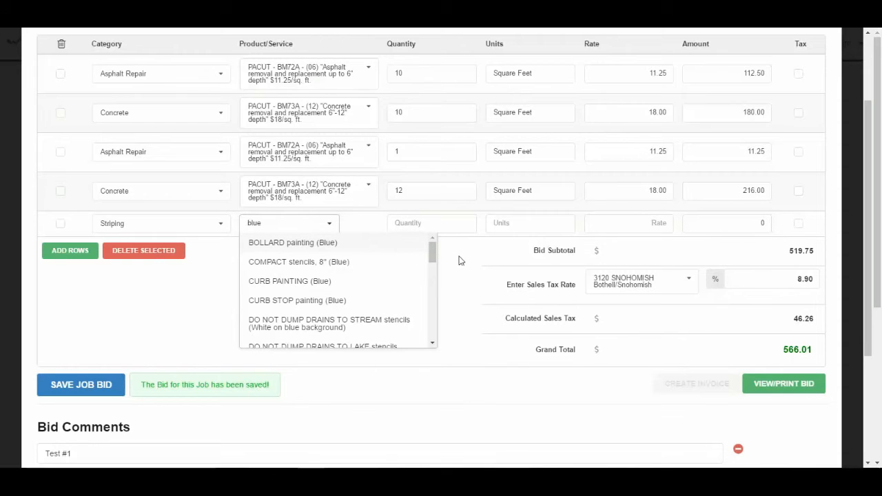
mouse_move(436, 254)
left_mouse_down()
mouse_move(436, 332)
mouse_move(437, 241)
left_mouse_up()
left_click(307, 303)
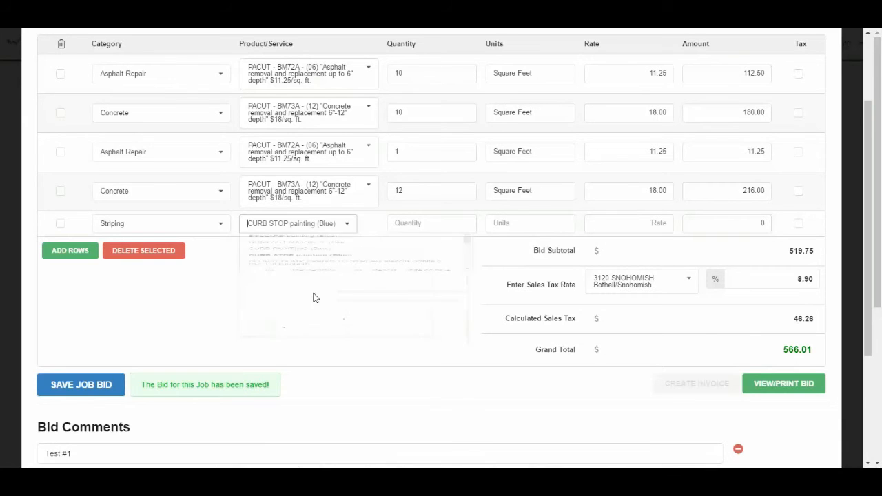
key("Tab")
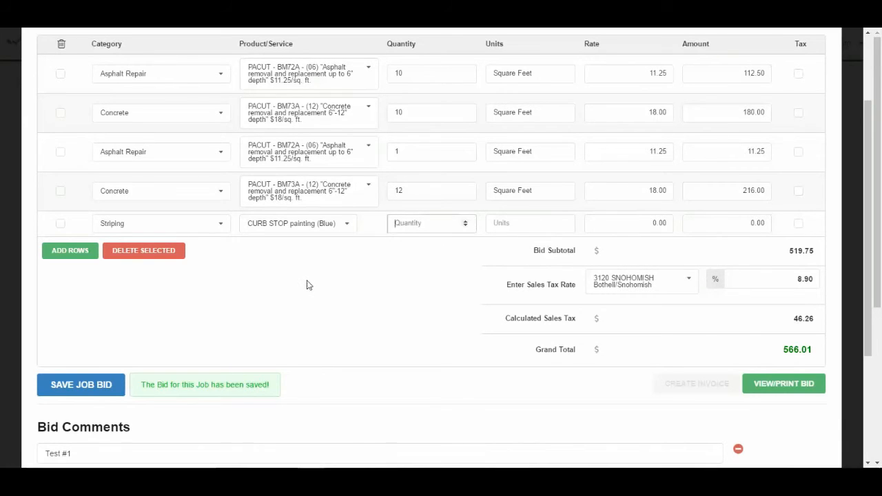
type("1")
key("Tab")
type("Units")
key("Tab")
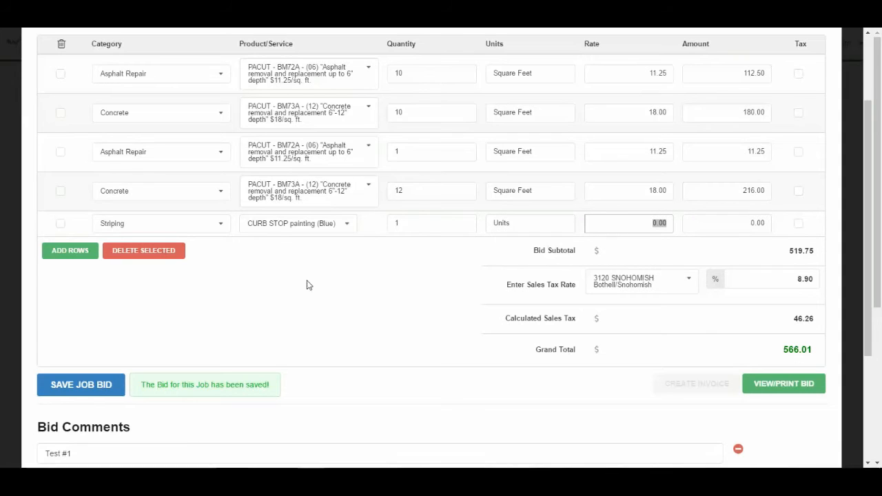